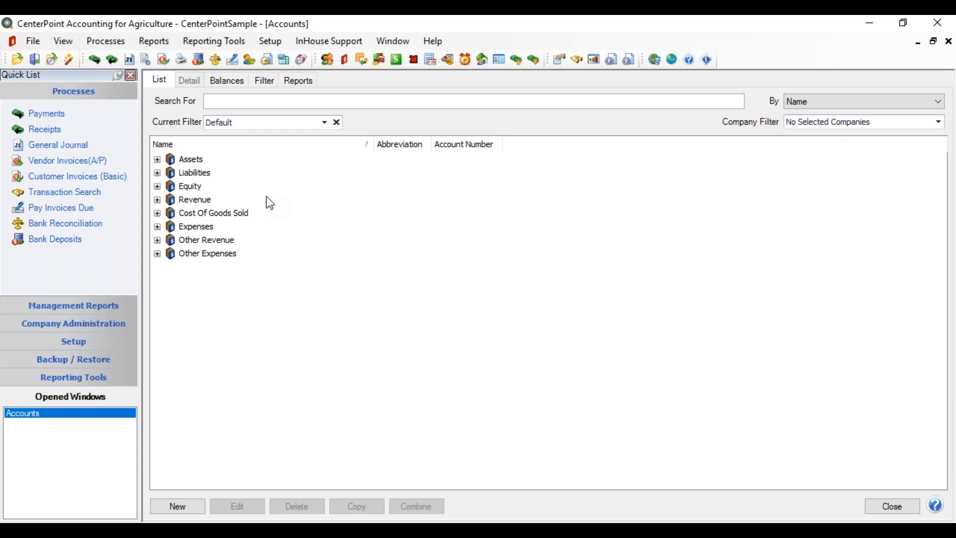
Expand the Marketable Bond & Sec (Long-term) group under Assets to examine its accounts
click(157, 160)
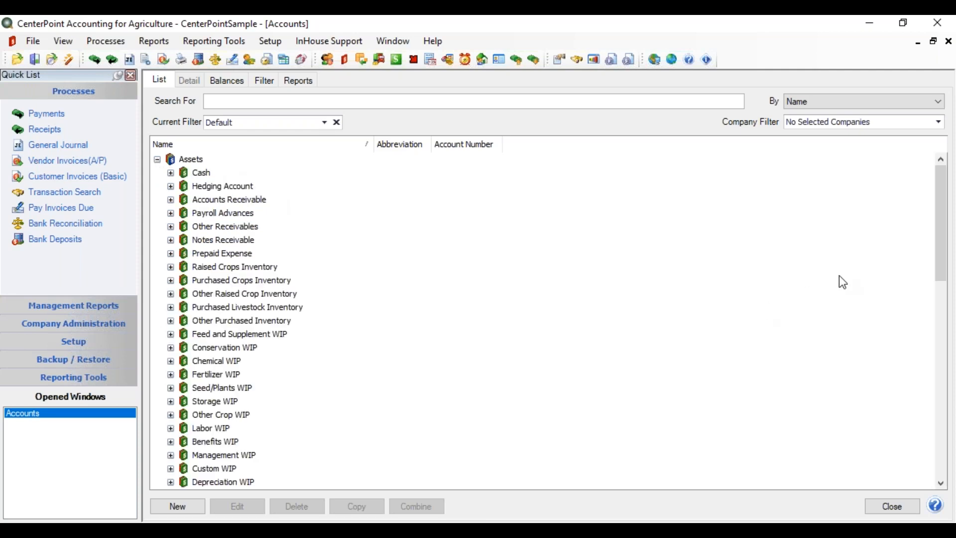
drag(937, 213, 949, 378)
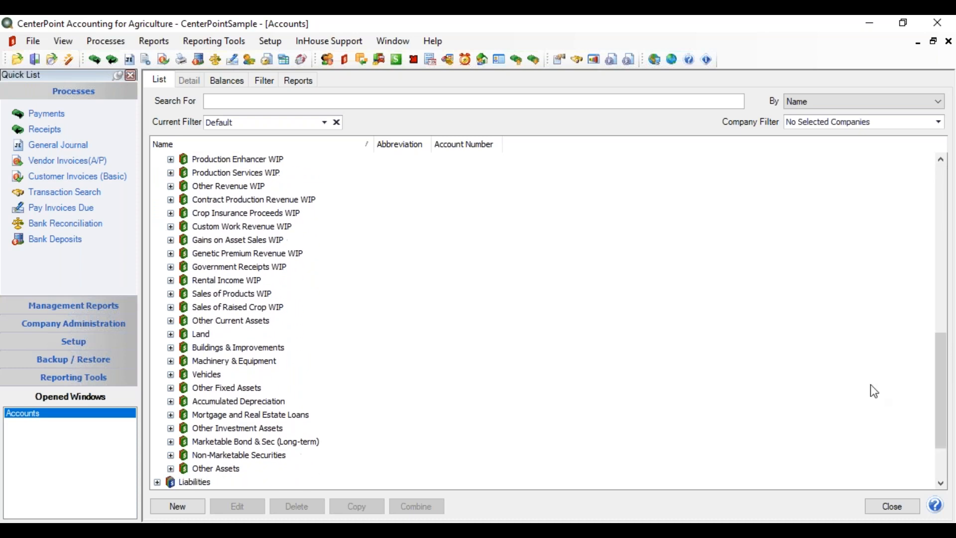
click(170, 442)
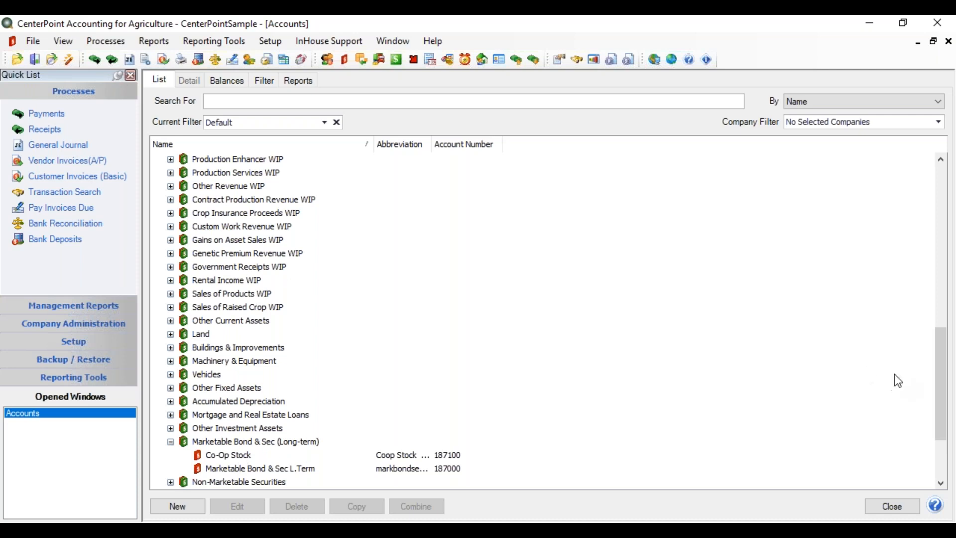
drag(939, 361, 937, 396)
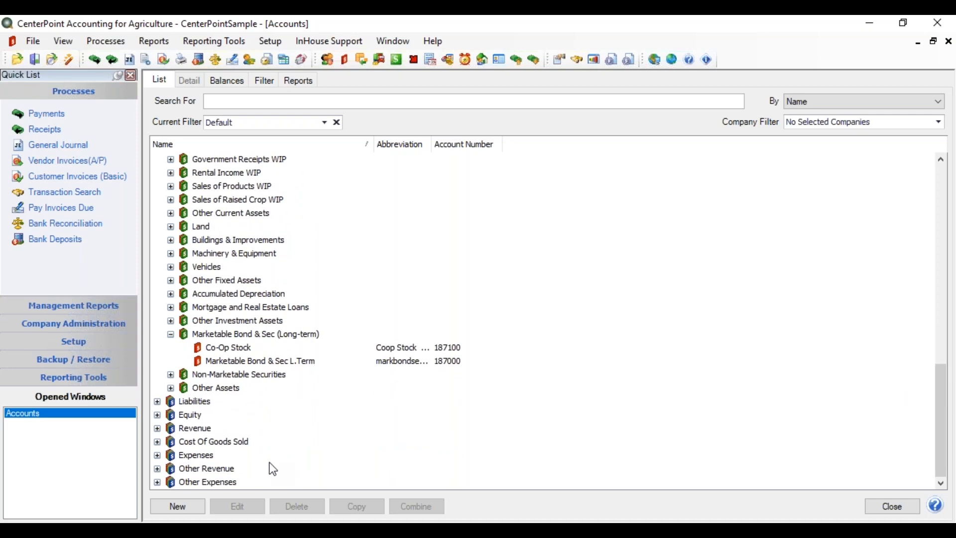
Expand the Cooperative Distributions (1099-PATR) group under Revenue to examine its accounts
click(157, 428)
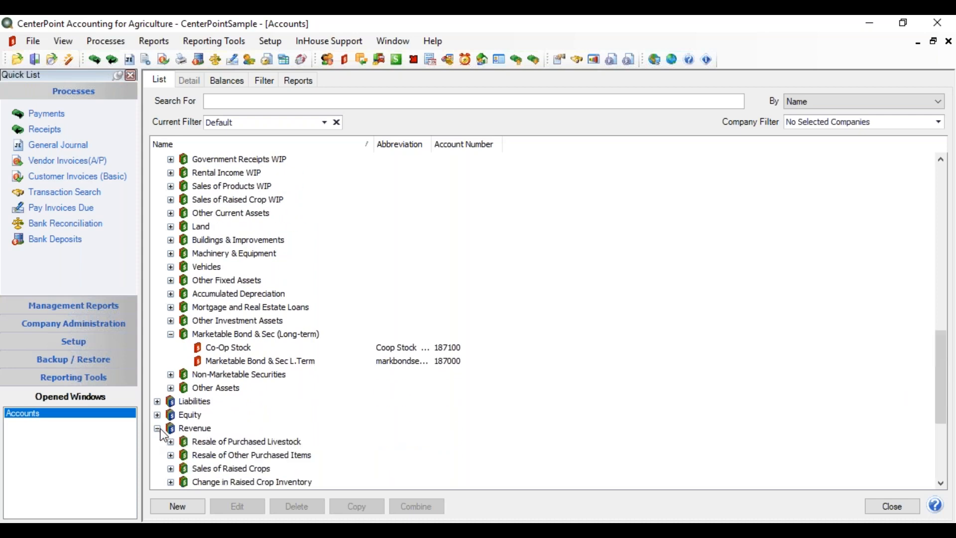
drag(938, 343, 928, 385)
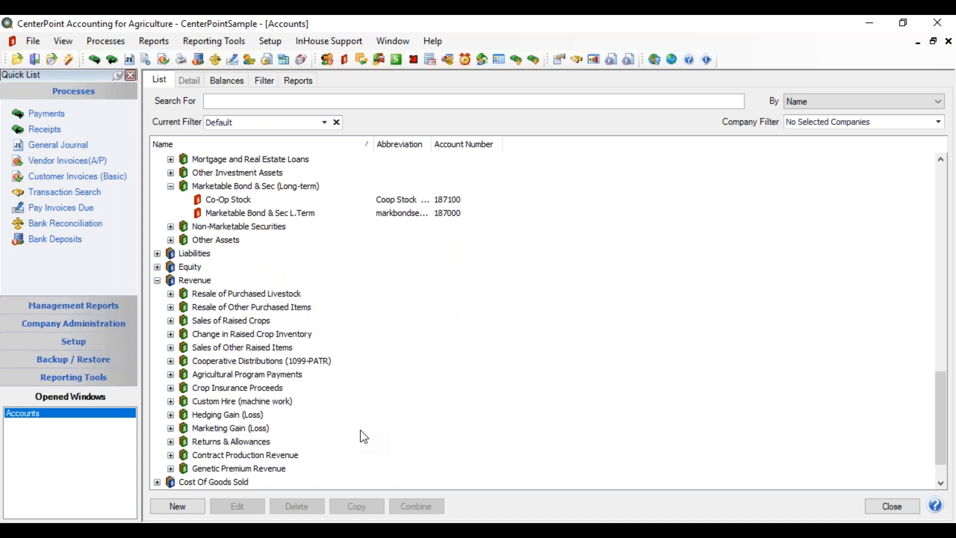
click(171, 361)
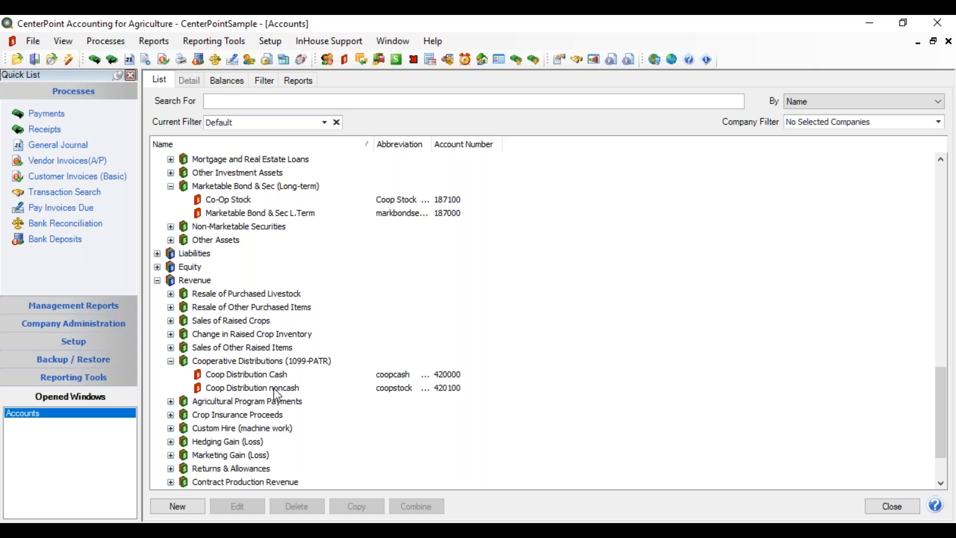
drag(942, 387, 945, 413)
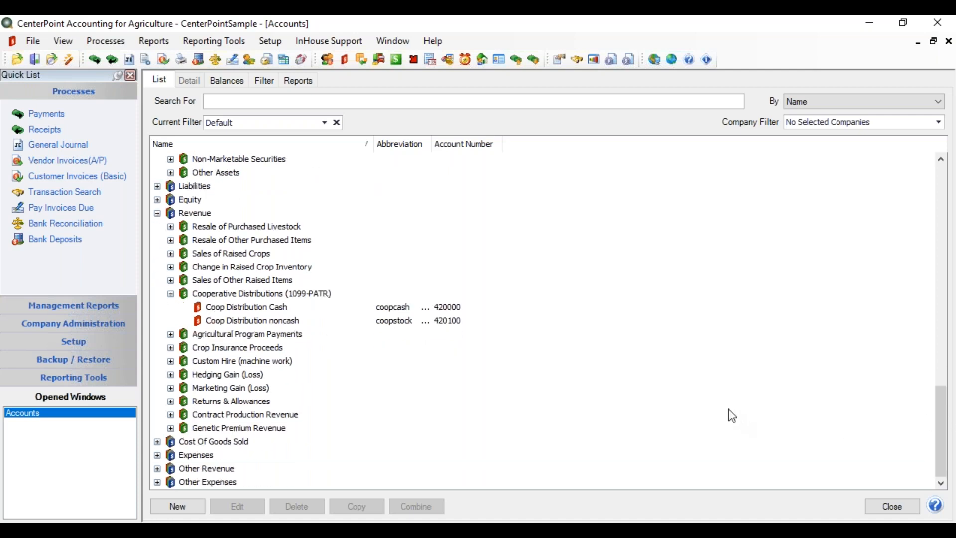
Expand the Dividend Receipts group under Other Revenue to examine its account
click(158, 468)
drag(942, 374, 942, 391)
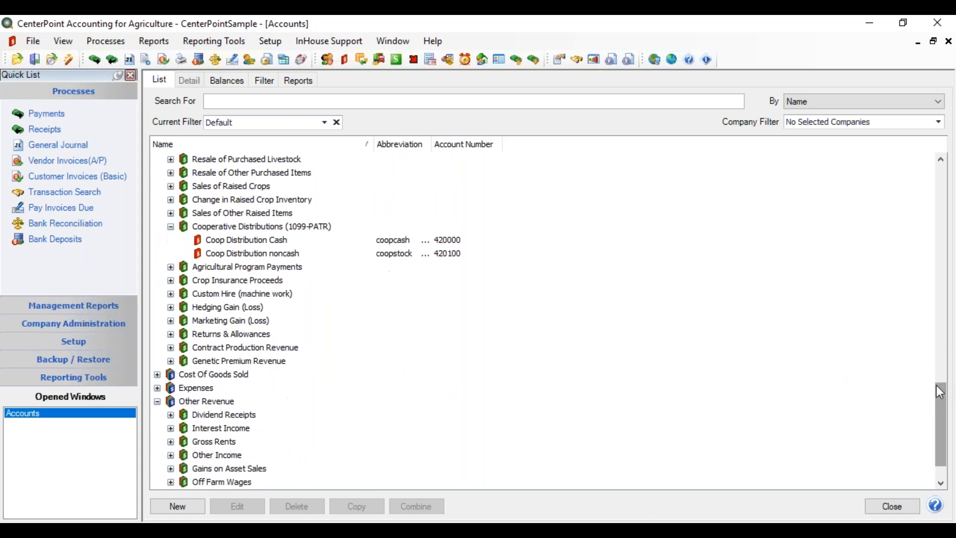
click(172, 416)
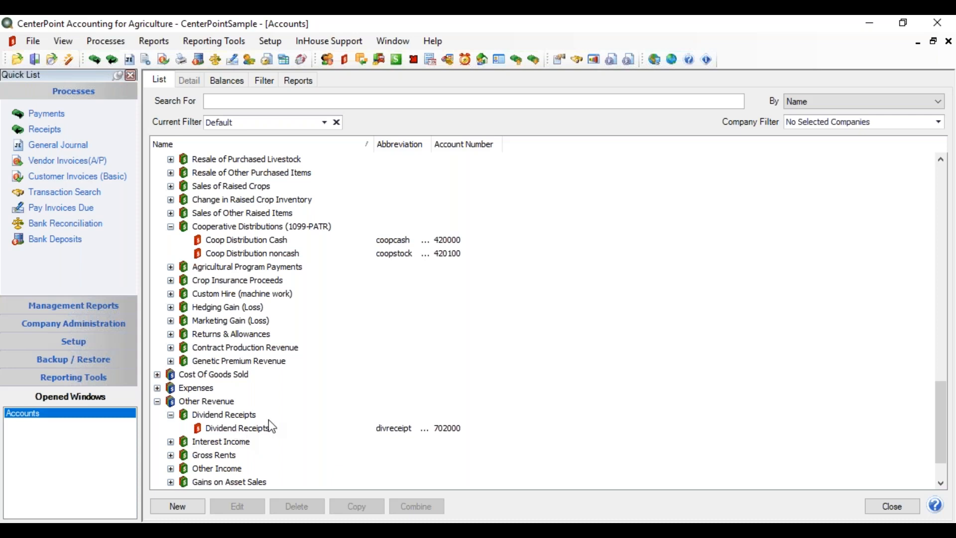
Close the accounts list and start a new receipt received from Central Coop
click(891, 505)
click(45, 129)
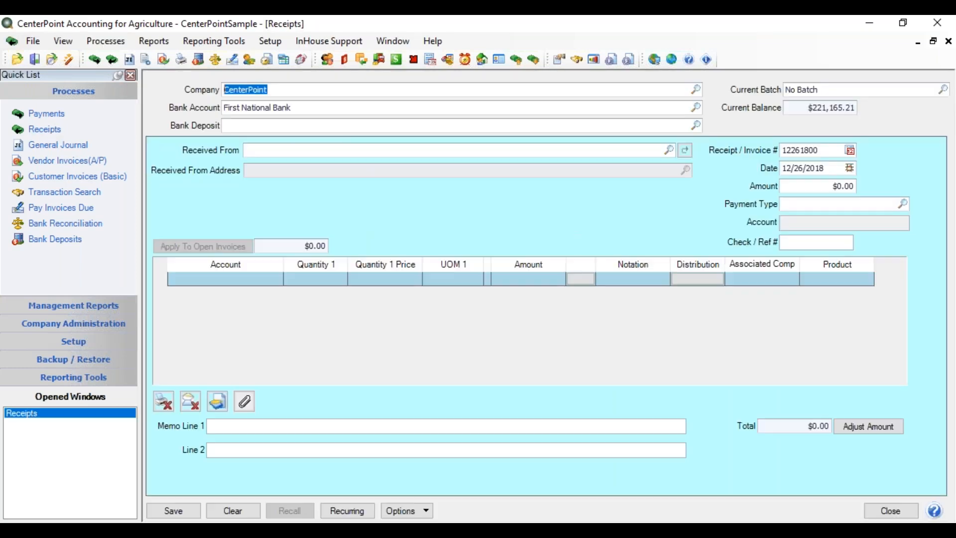
click(305, 150)
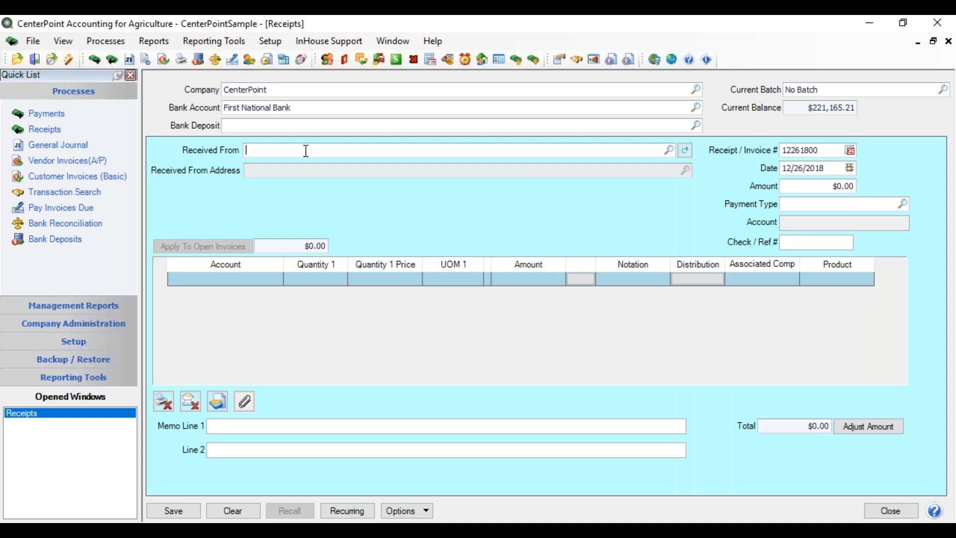
text(coop)
key(Tab)
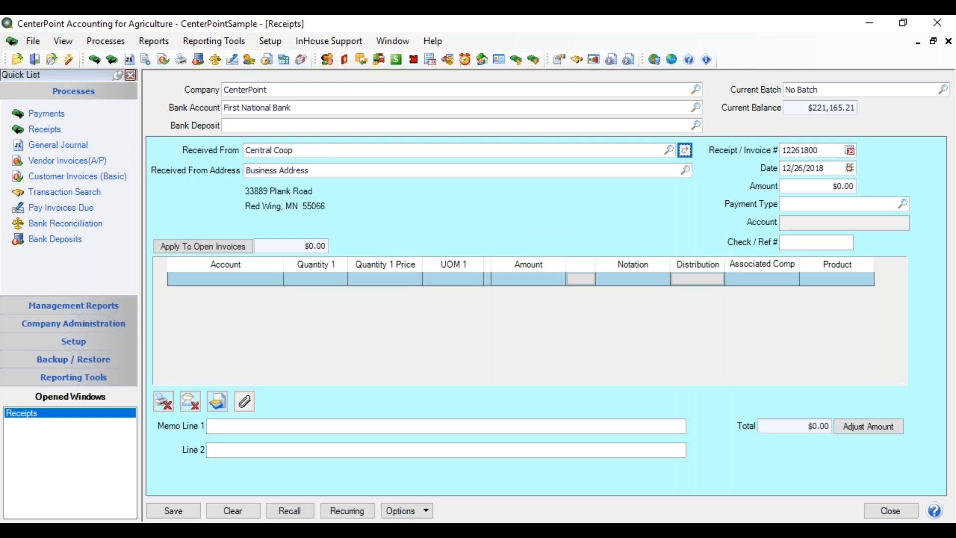
Set the receipt amount to $2,480.00, the payment type to Check, and the check reference number to 38585
key(Tab)
key(Tab)
key(Tab)
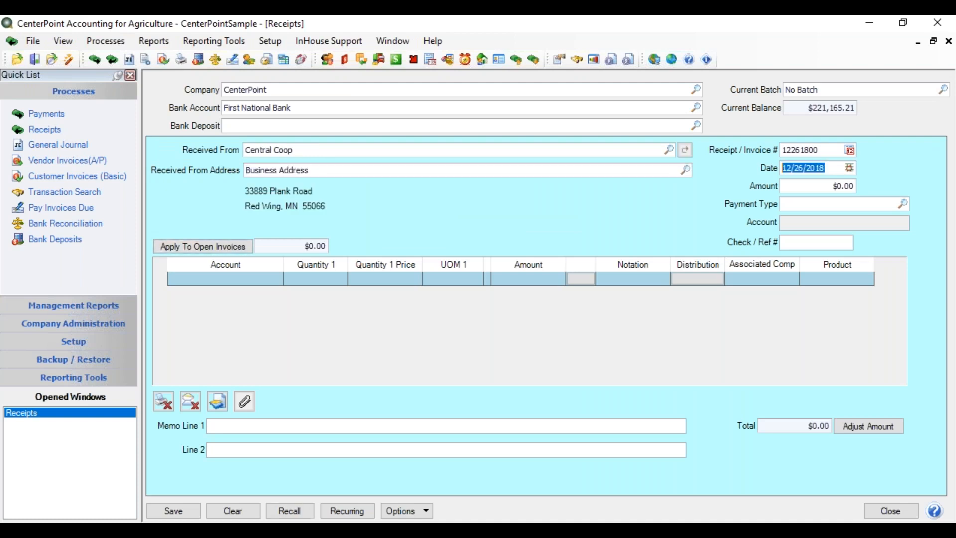
key(Tab)
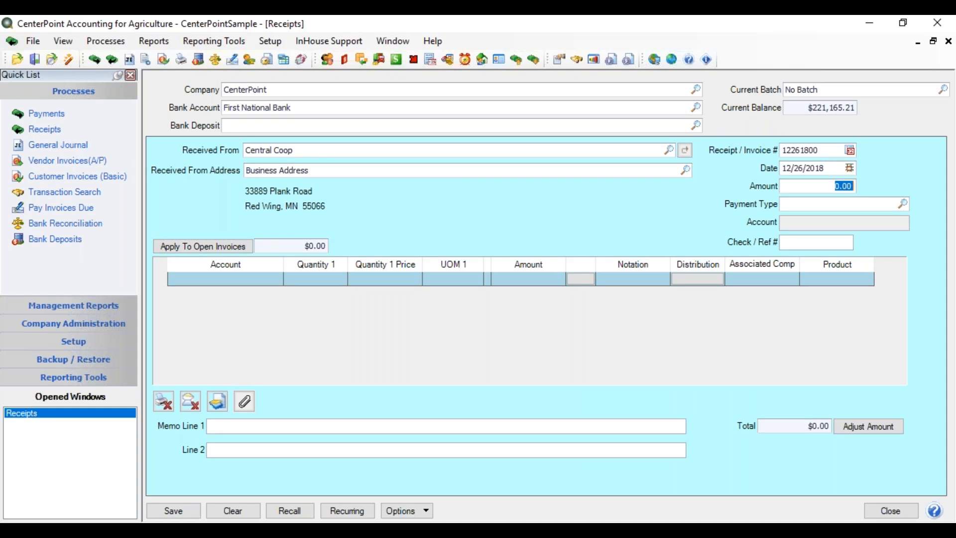
text(2480)
key(Tab)
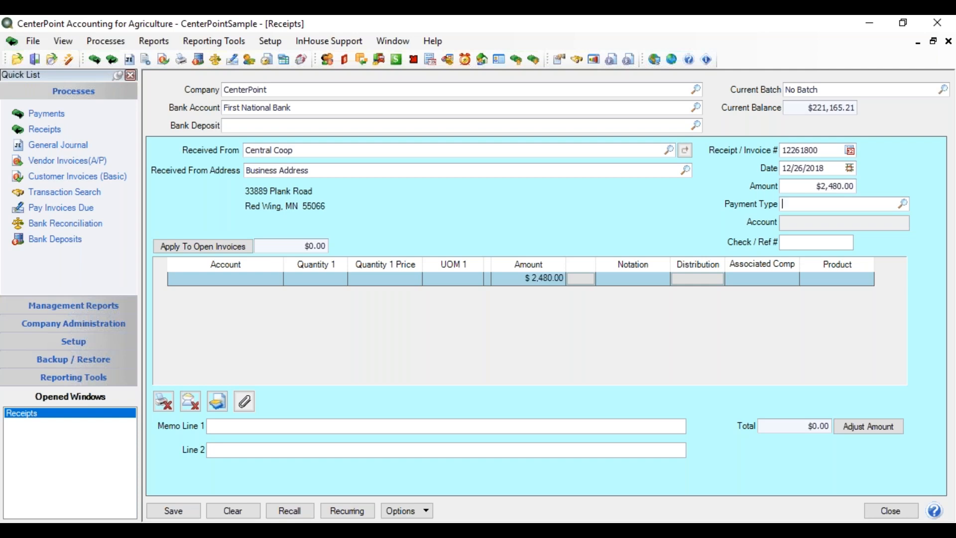
text(check)
key(Tab)
text(38585)
key(Tab)
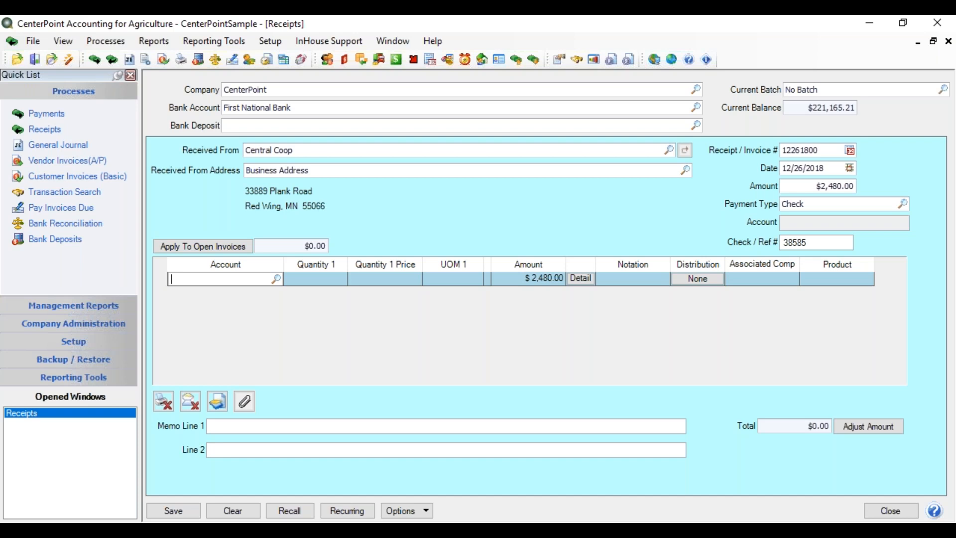
Assign the Coop Distribution Cash revenue account to the first receipt line
text(coop)
key(Tab)
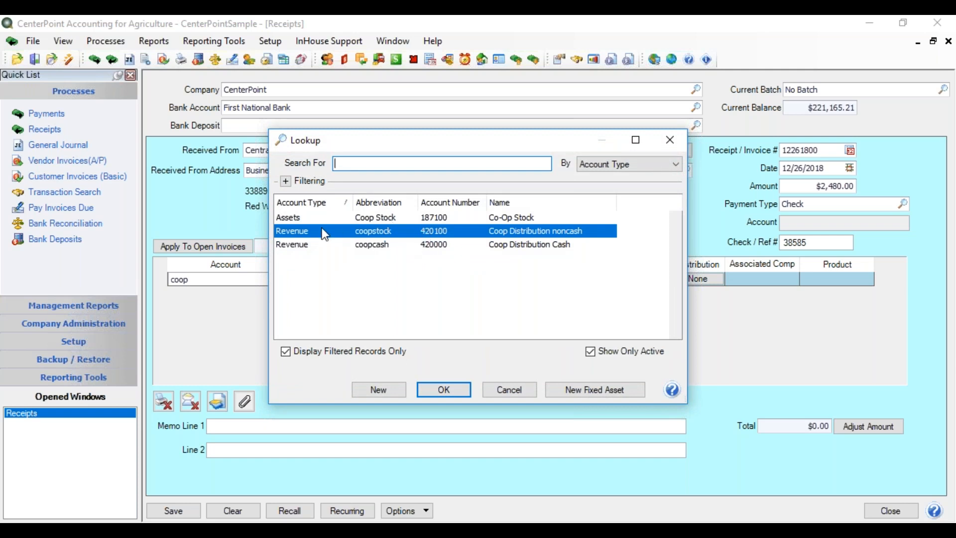
double_click(454, 245)
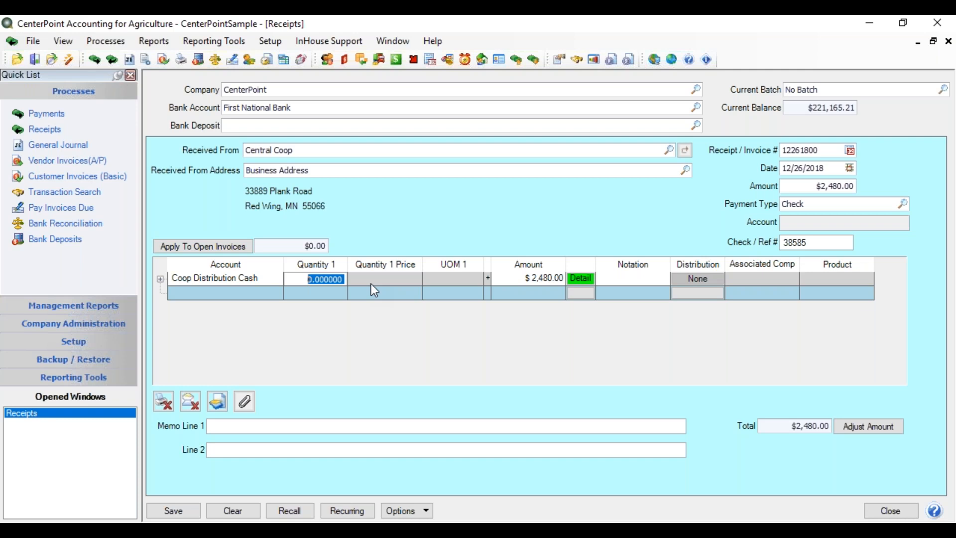
key(Tab)
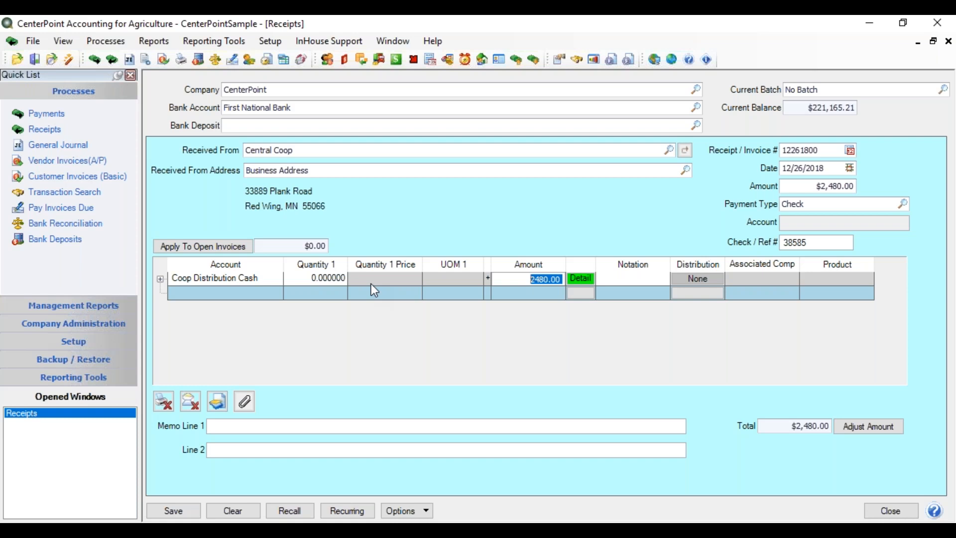
text(5000.0)
key(Tab)
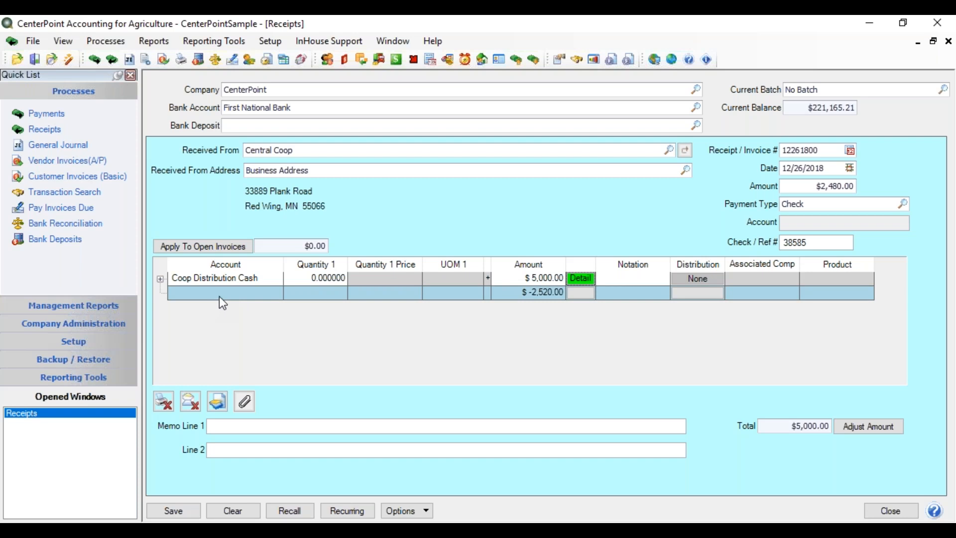
click(507, 277)
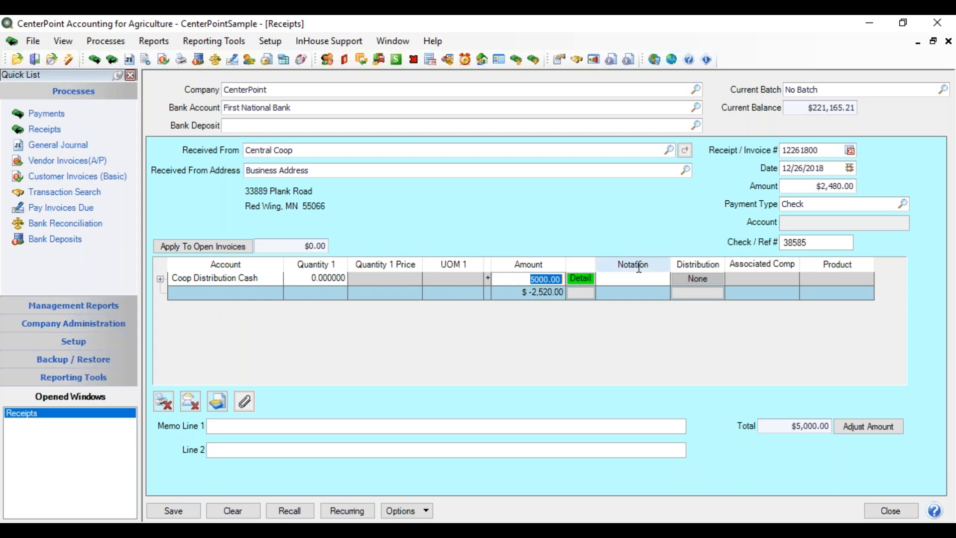
text(2480.0)
key(Tab)
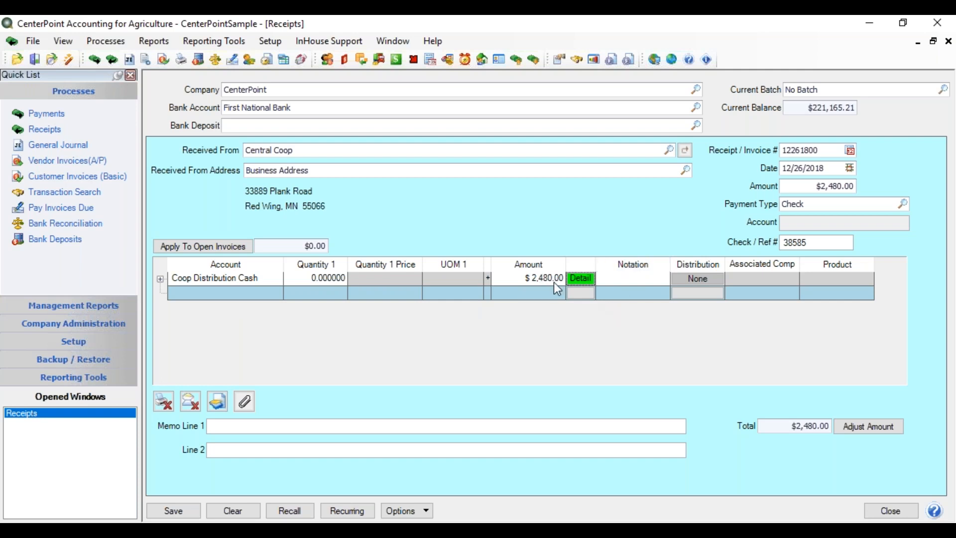
Add a second receipt line for the Coop Distribution noncash account with an amount of $2,520.00
click(225, 293)
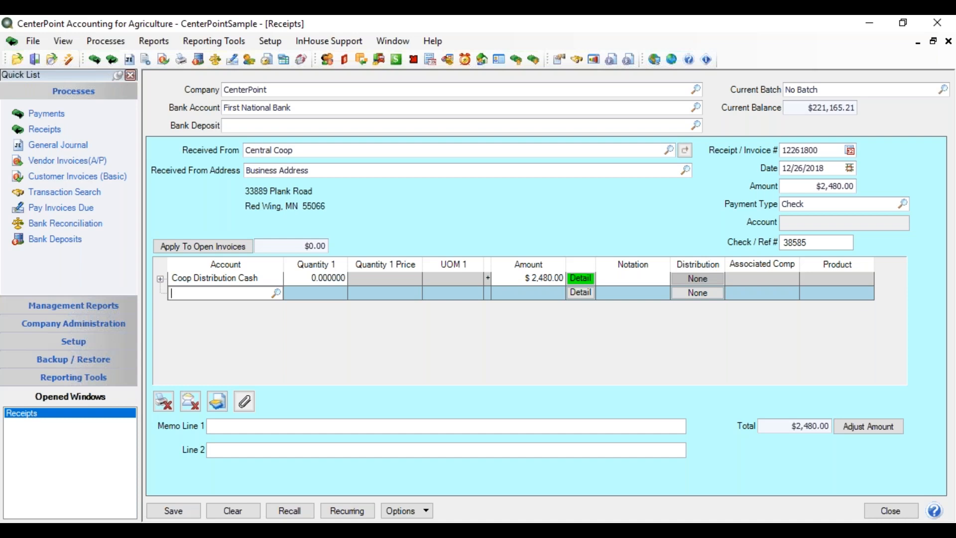
text(coop)
key(Tab)
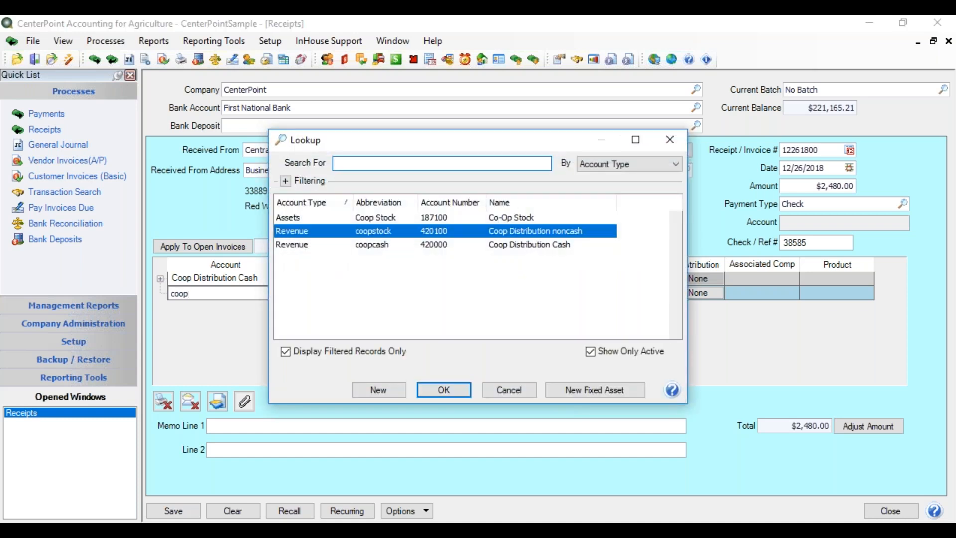
key(Return)
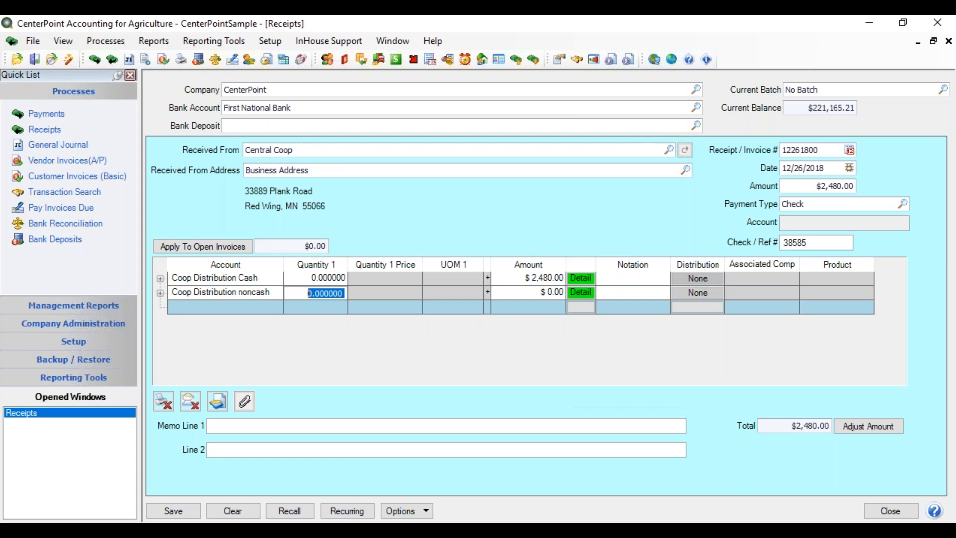
key(Tab)
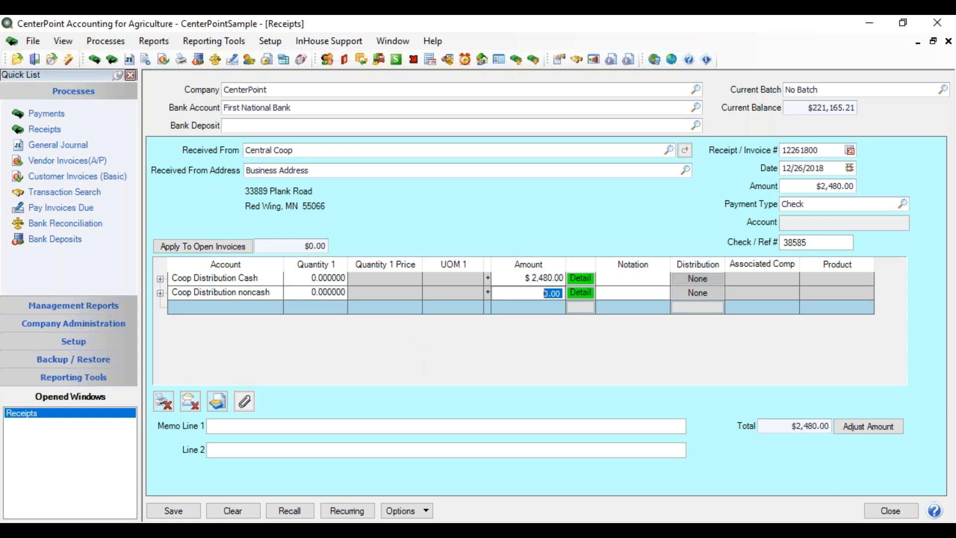
text(2520.00)
key(Tab)
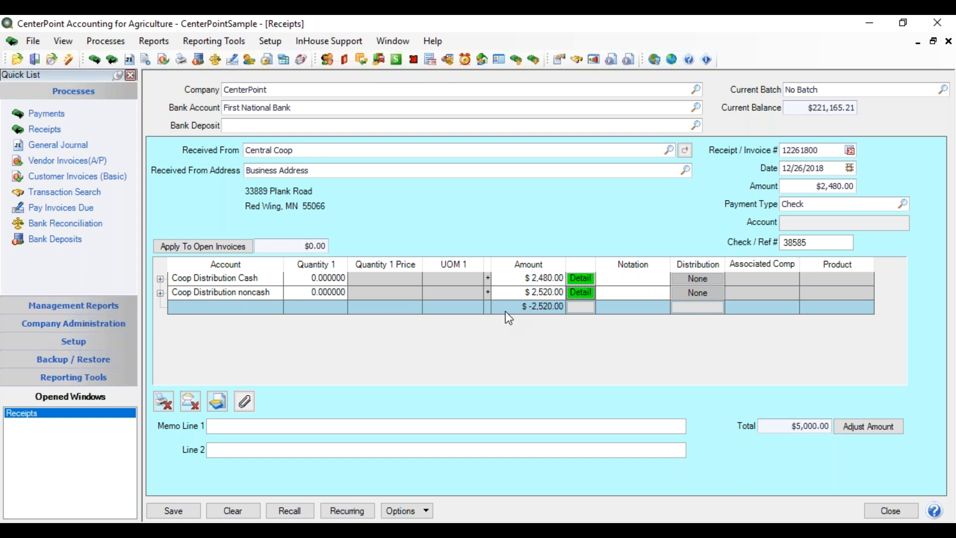
Add a third receipt line for the Co-Op Stock asset account, keeping the proposed offsetting amount of $-2,520.00
click(251, 307)
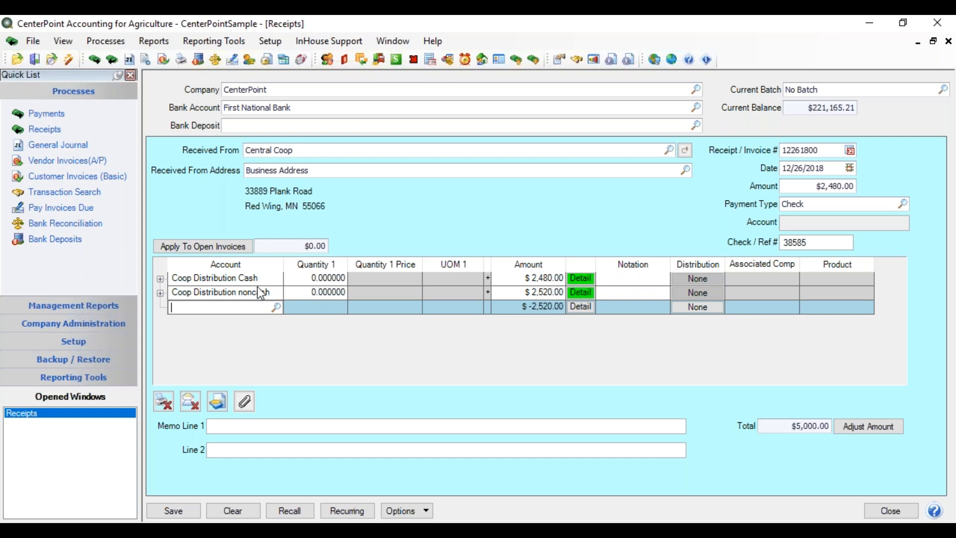
text(coop)
key(Tab)
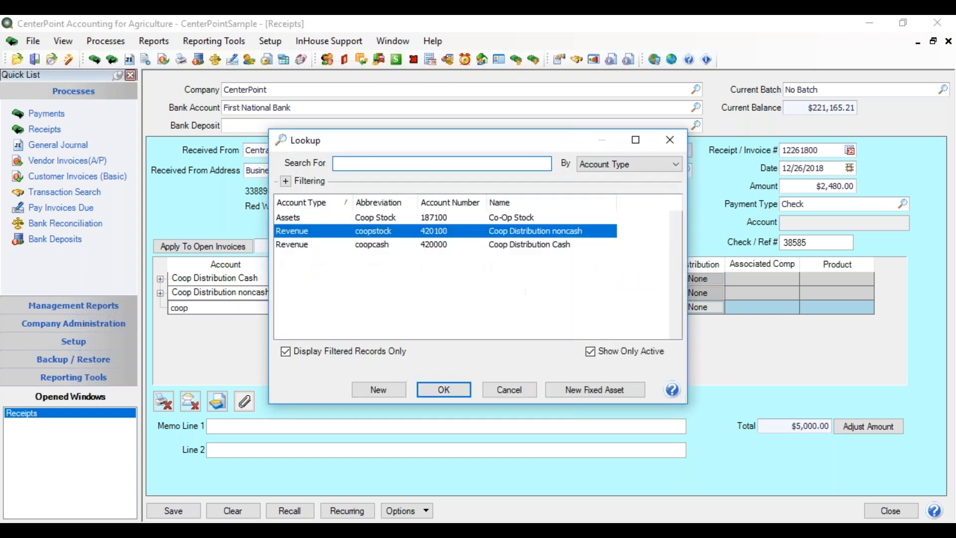
click(433, 217)
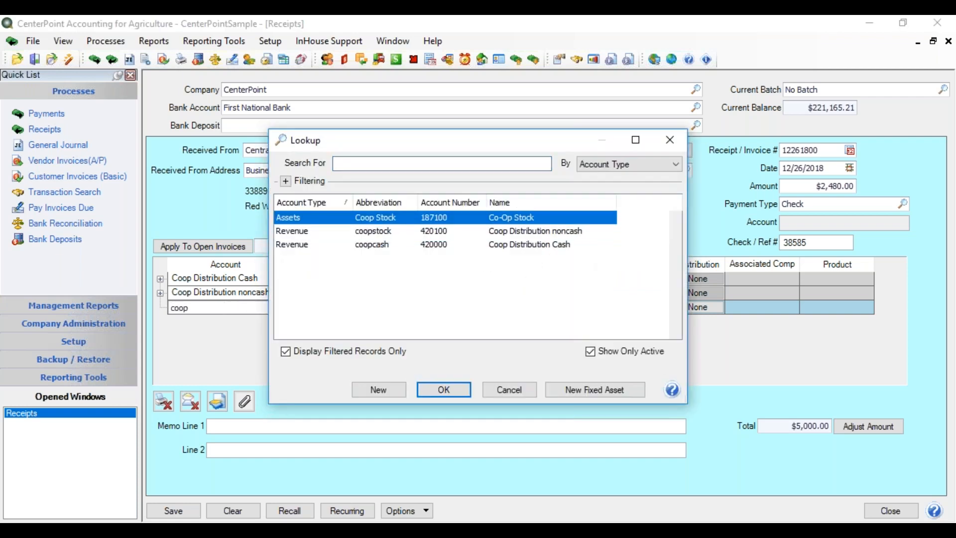
click(426, 389)
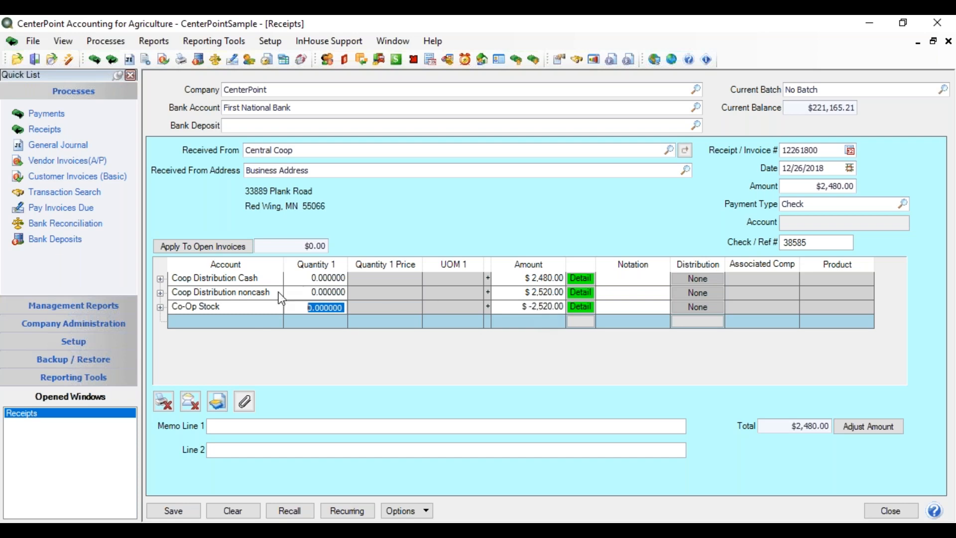
Examine the debit and credit entries behind the Co-Op Stock and Coop Distribution noncash lines, and collapse them again
click(161, 307)
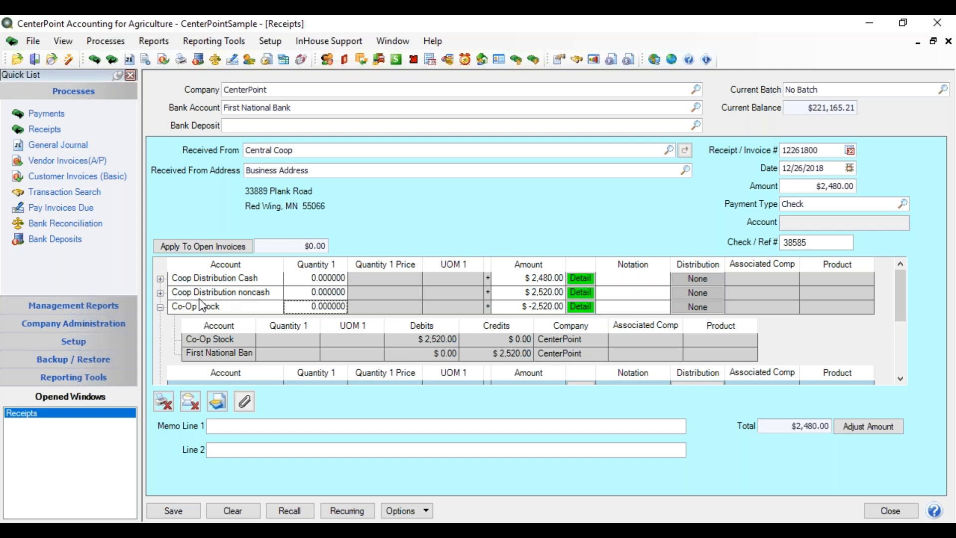
click(160, 292)
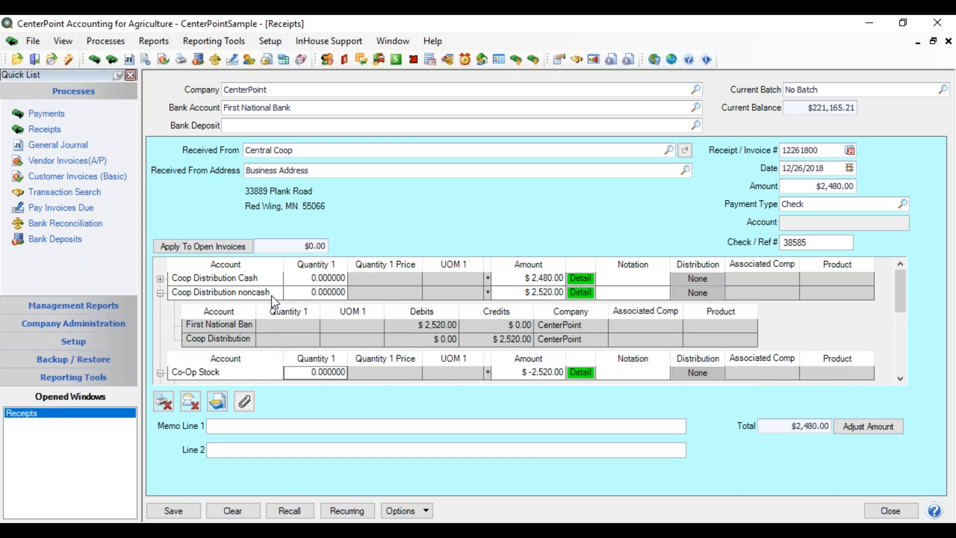
click(160, 293)
click(159, 307)
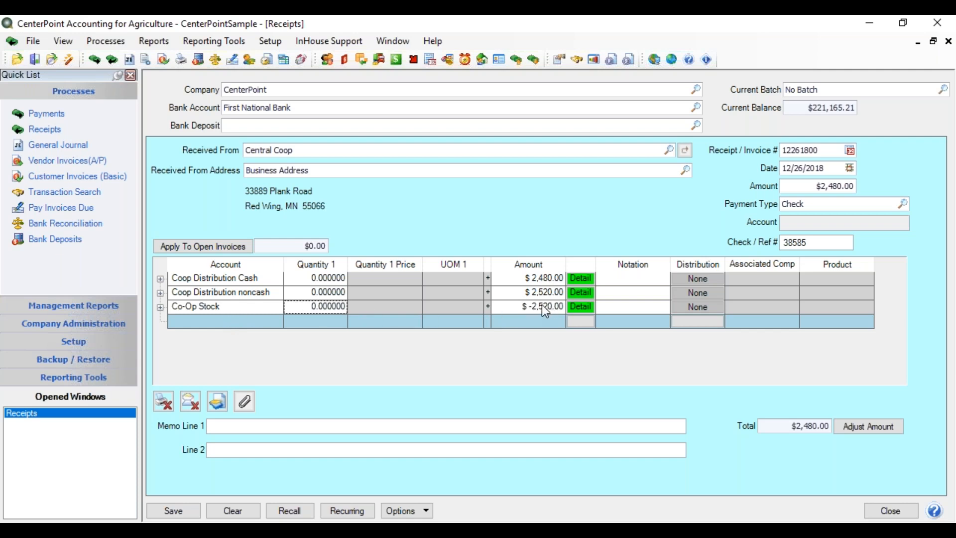
Switch the Co-Op Stock line's detail template to DT - Increase Asset and set its amount to $2,520.00
click(581, 305)
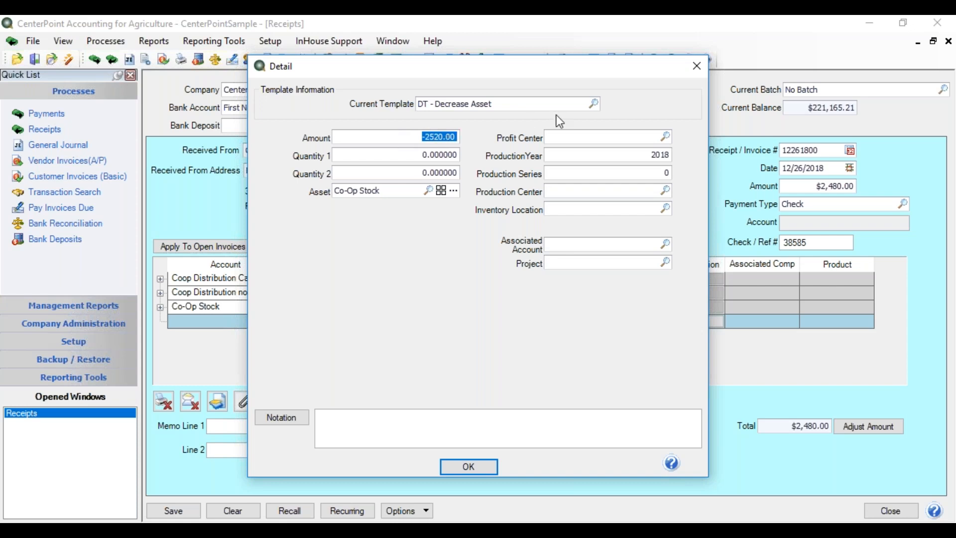
click(594, 105)
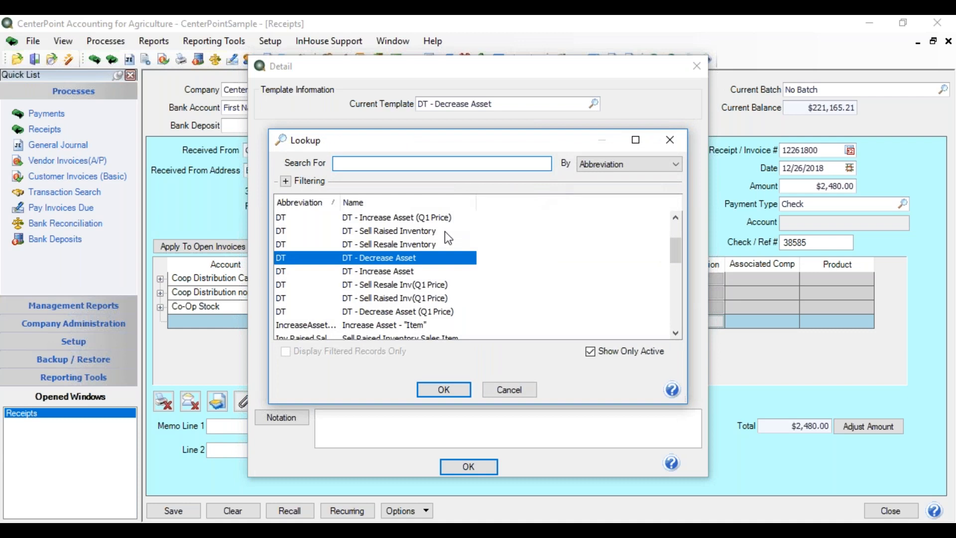
double_click(414, 269)
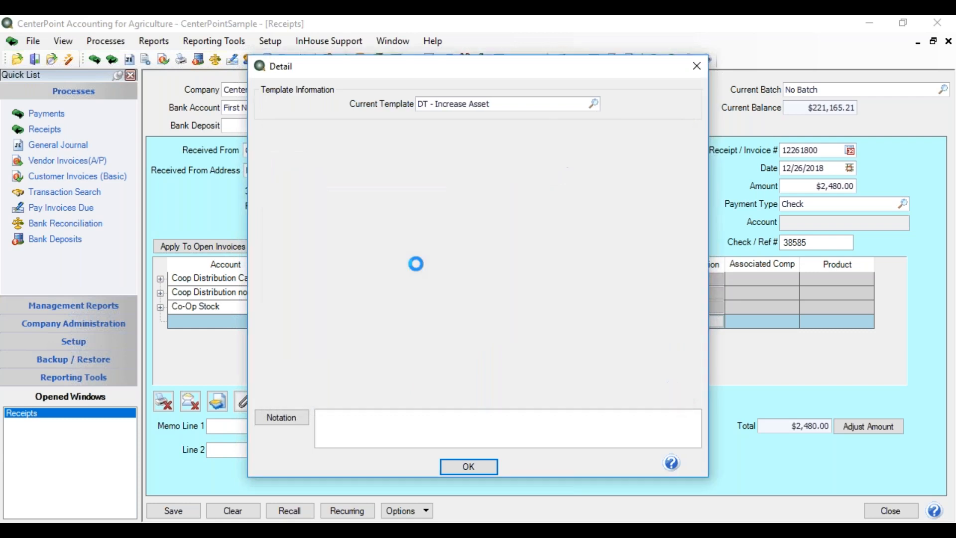
click(424, 140)
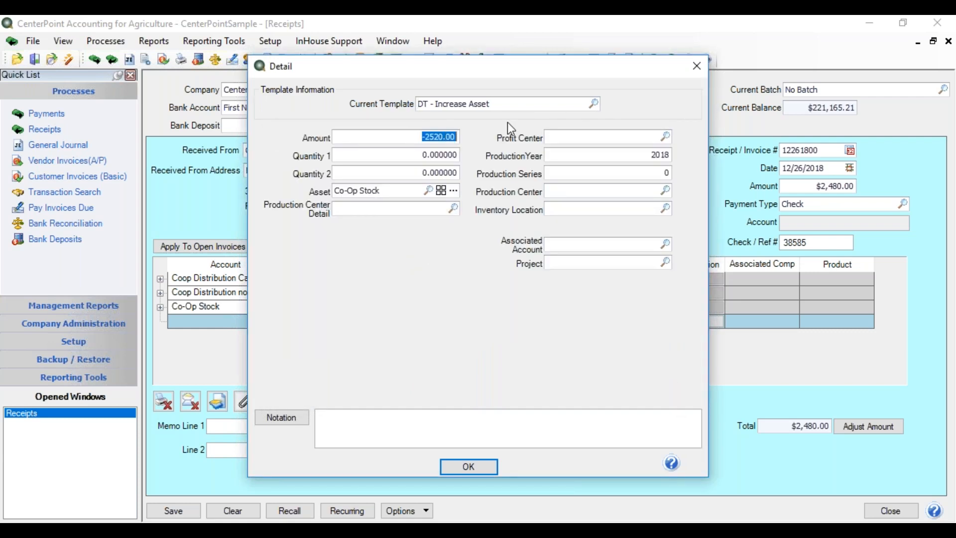
text(2520.00)
key(Tab)
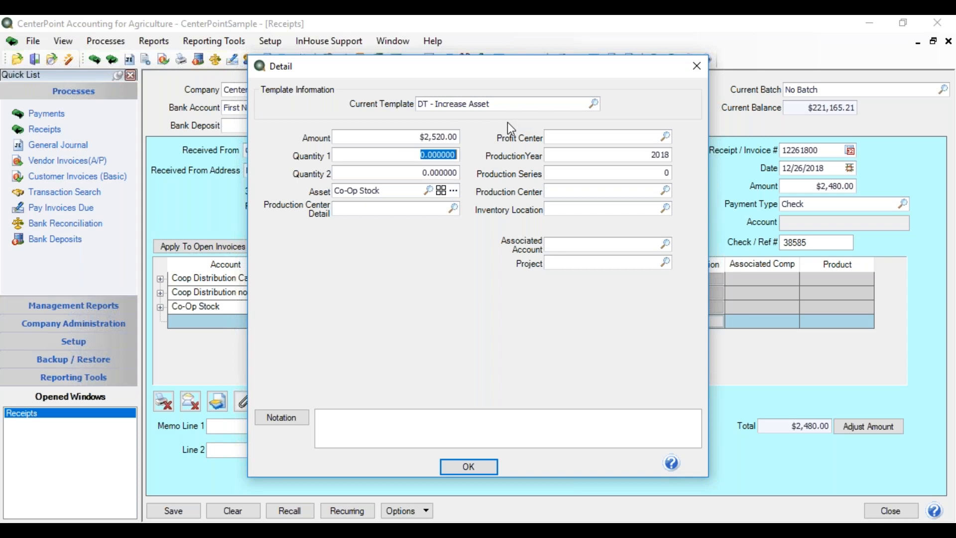
click(467, 468)
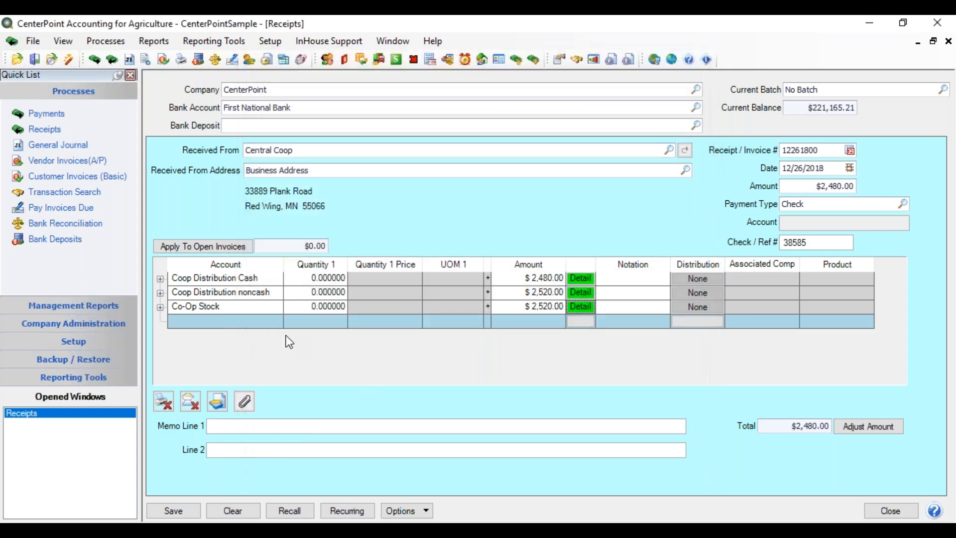
Check the debit and credit entries behind the Co-Op Stock line, collapse them, and save the receipt
click(159, 307)
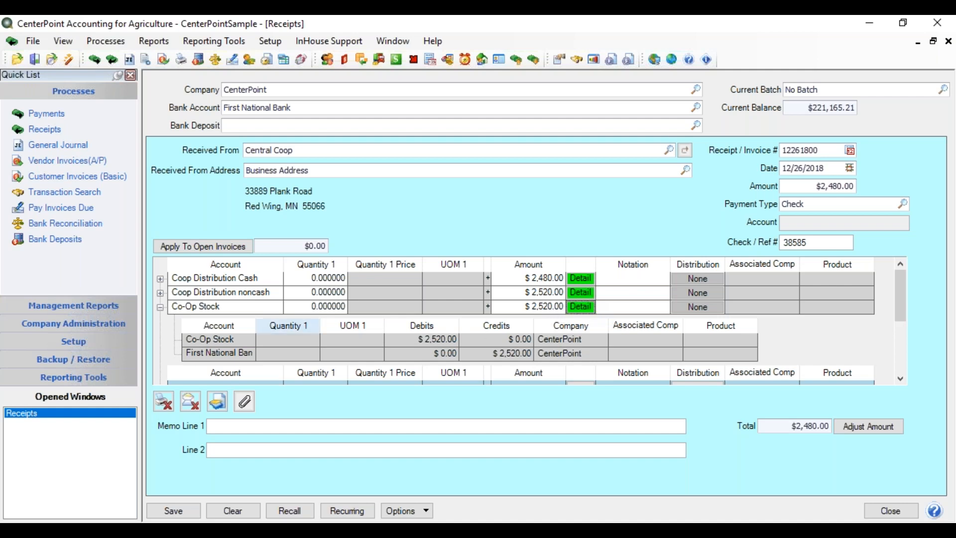
click(160, 306)
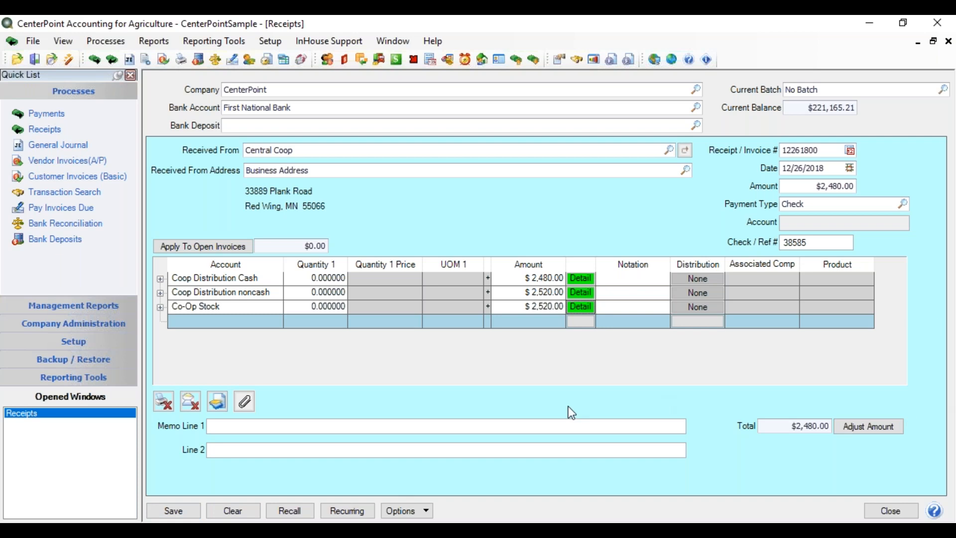
click(185, 510)
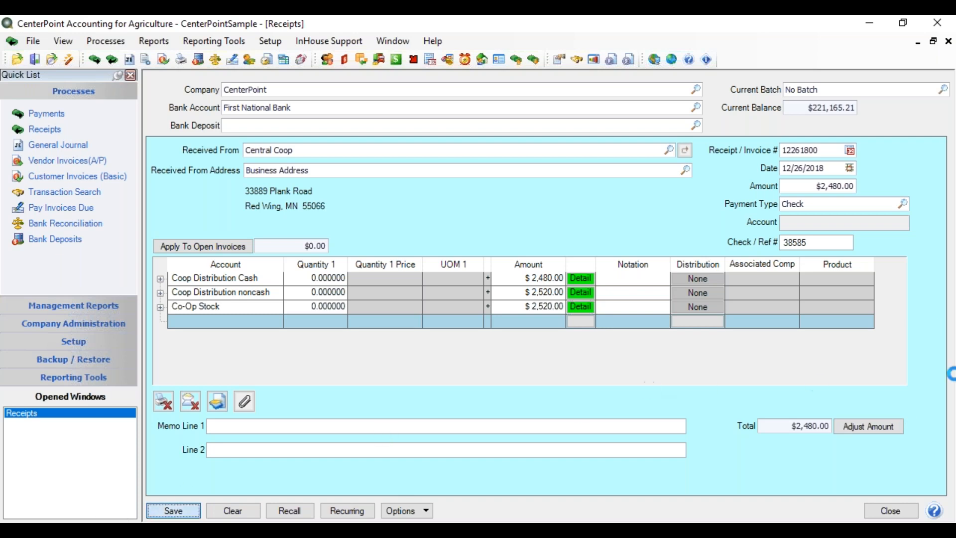